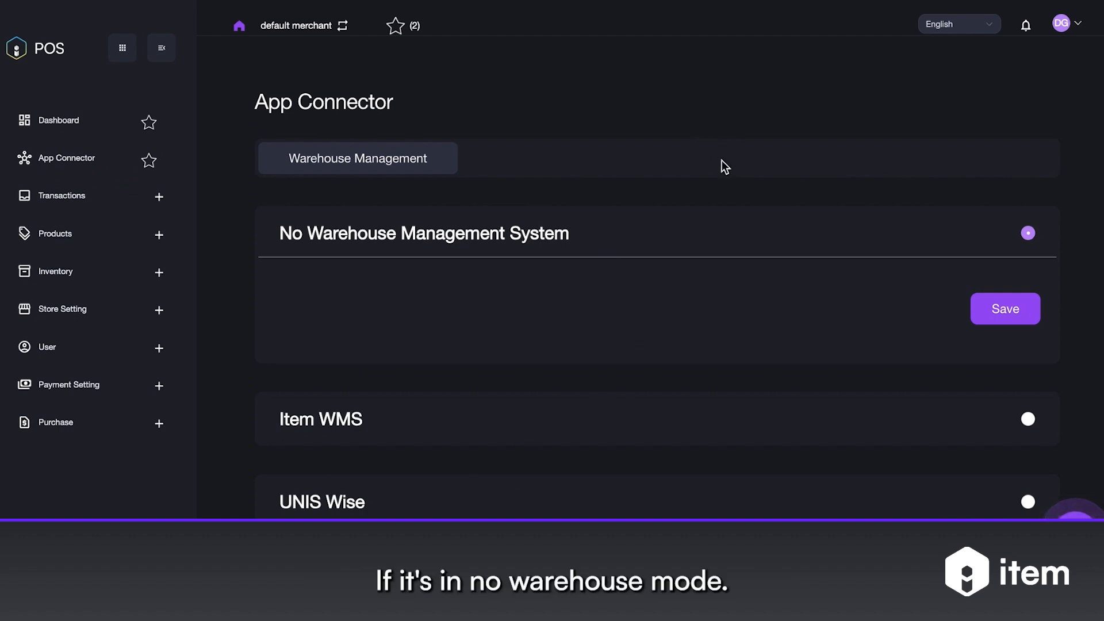
Open the Inventory Adjustment page and start a new inventory entry.
click(80, 275)
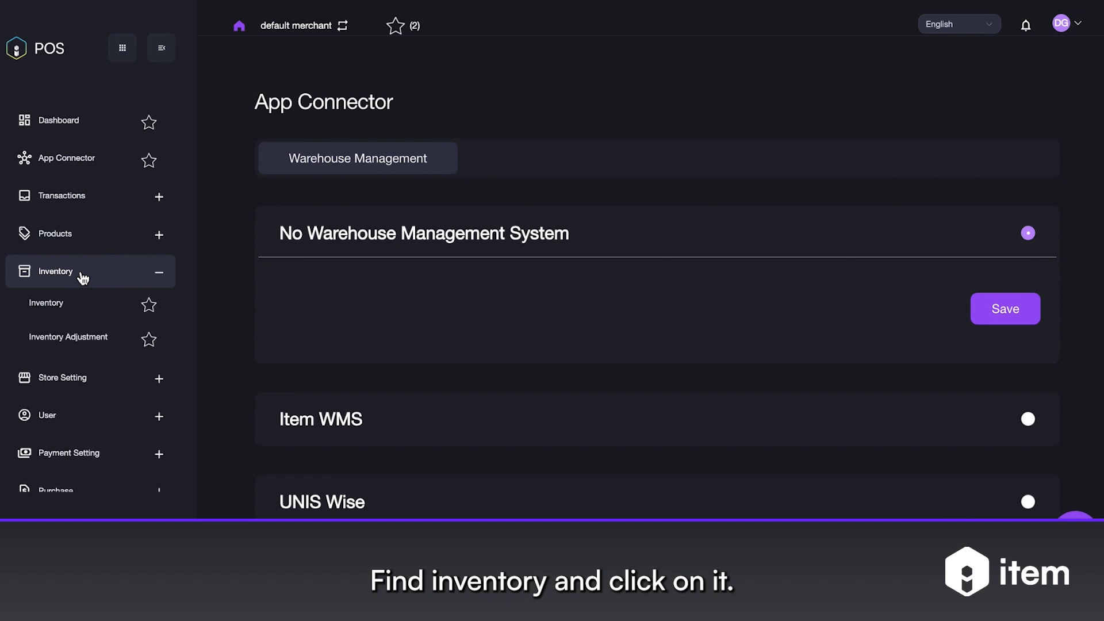
click(63, 337)
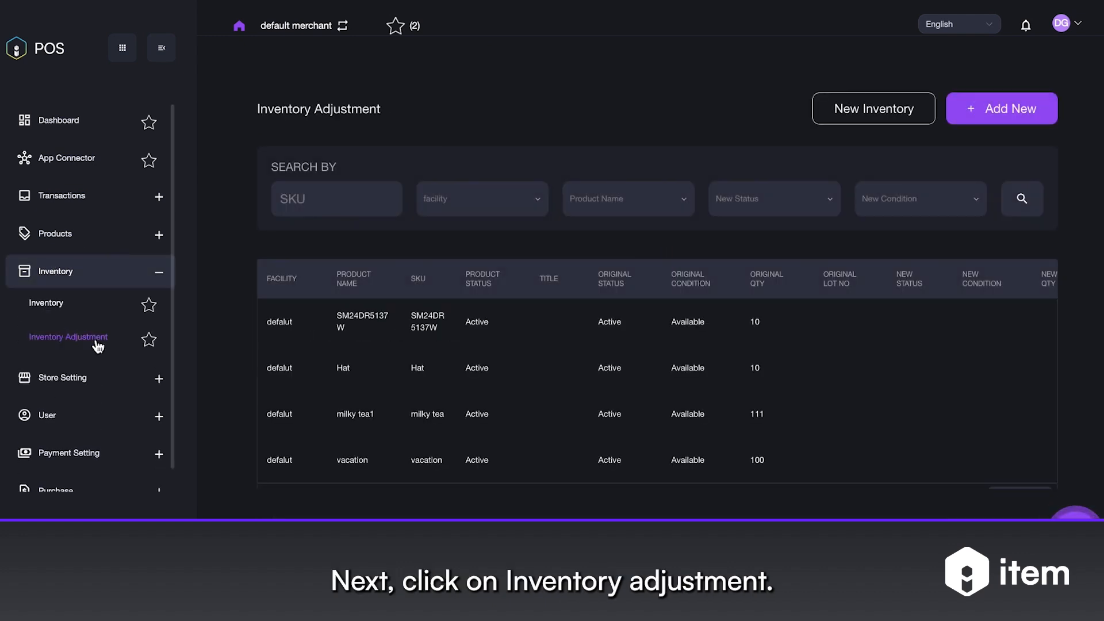
click(874, 120)
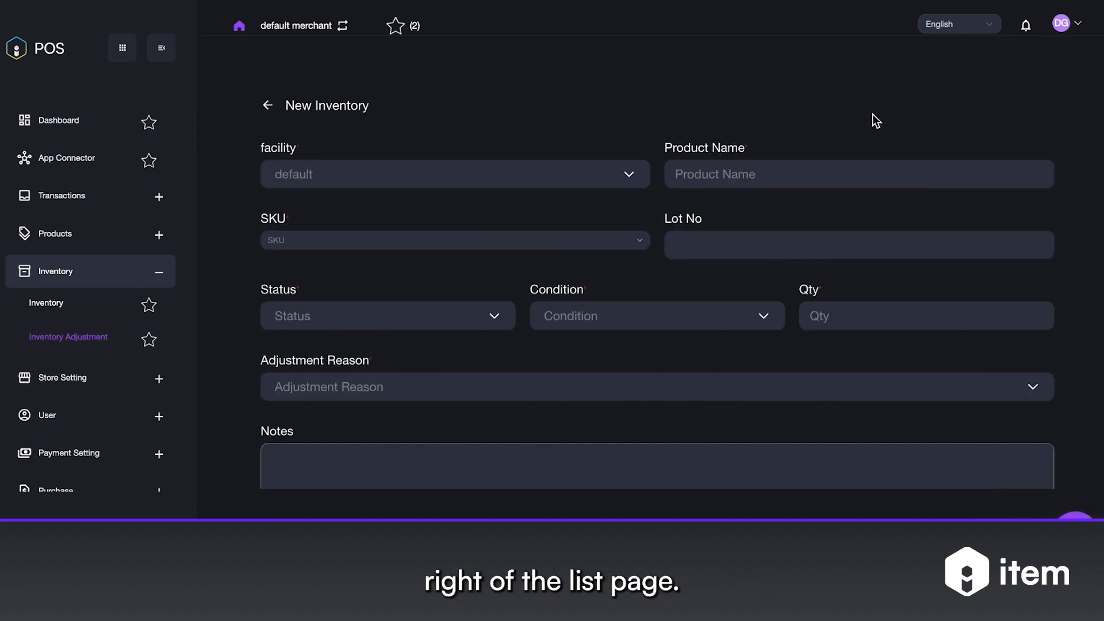
Fill in the new inventory for SKU Vacation as Active, Available, quantity 10, with reason Inventory_Count, and save it.
click(425, 237)
click(344, 267)
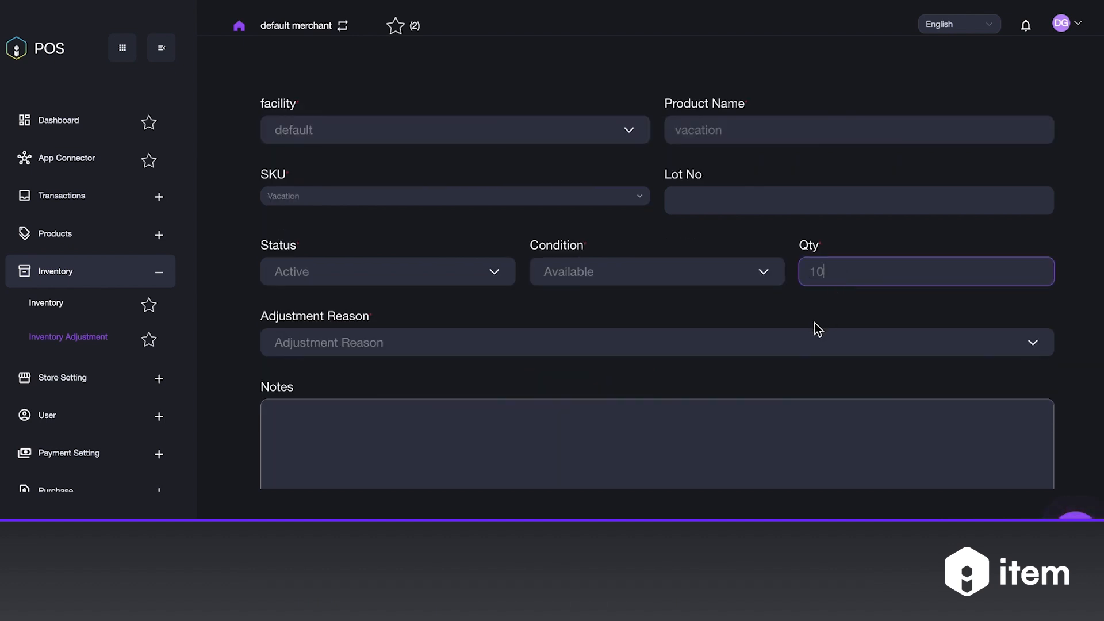
click(802, 343)
click(420, 433)
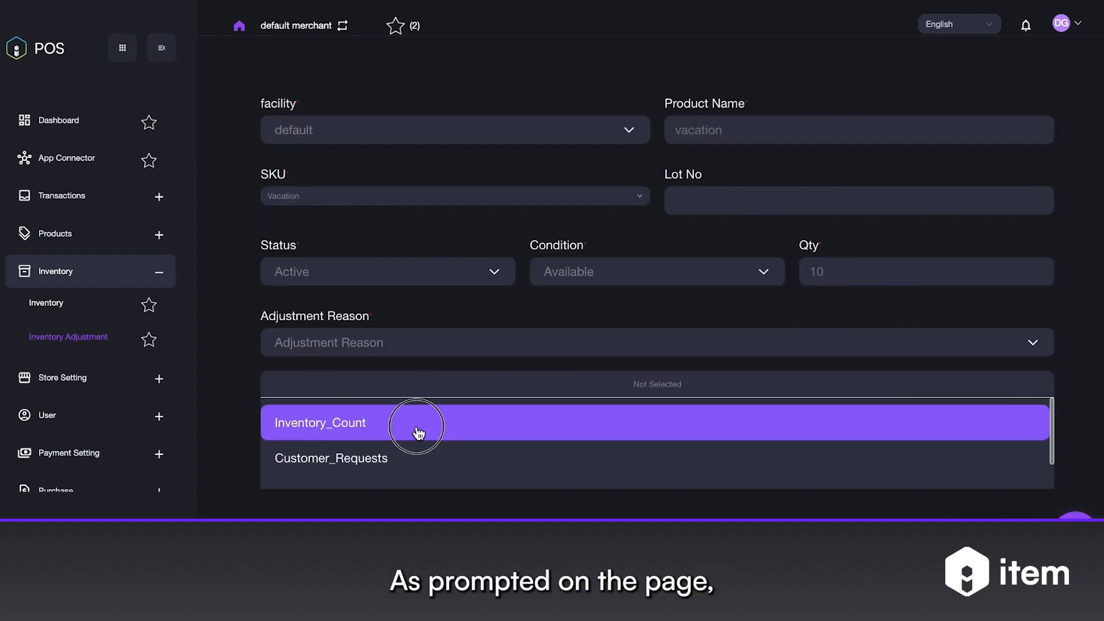
scroll(572, 360, down, 1)
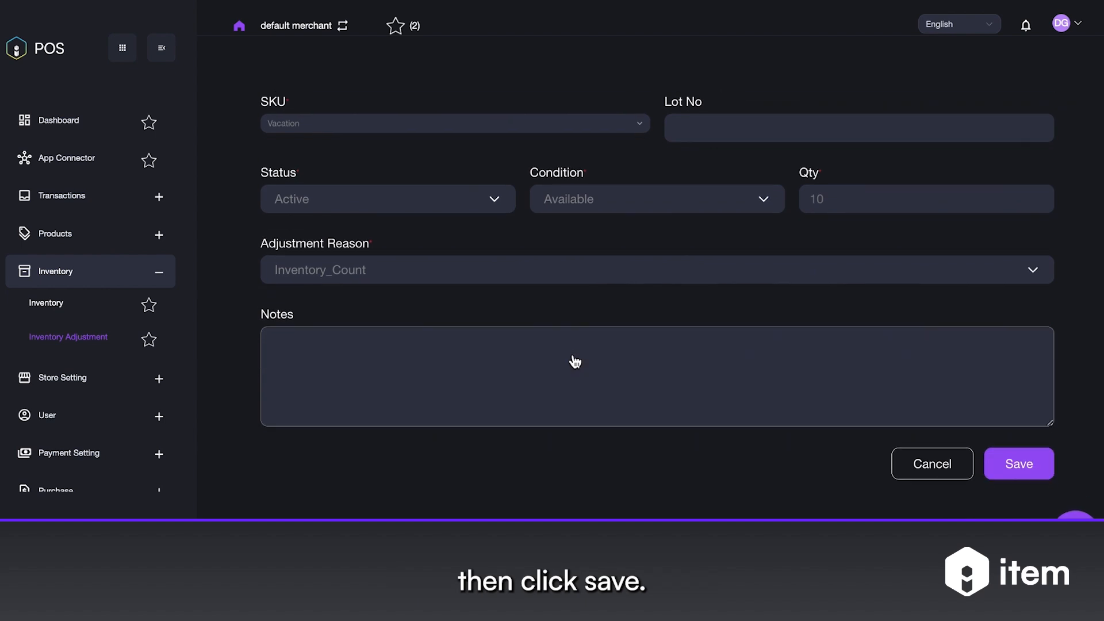
click(1018, 461)
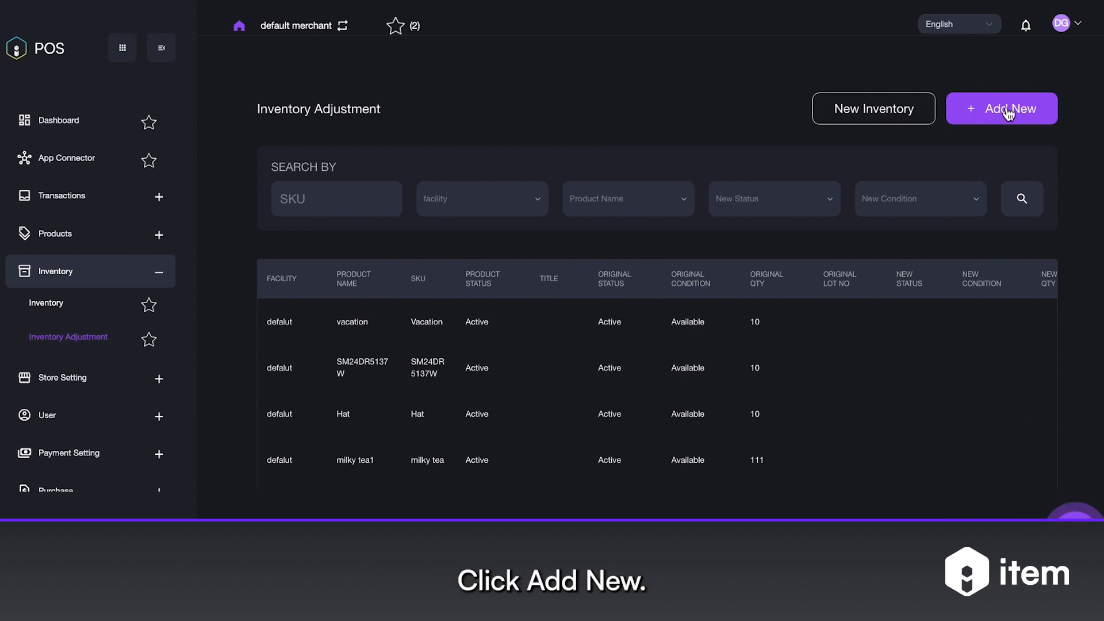
Start a new inventory adjustment for the SKU Hat(Active/Available/) at the default facility.
click(1011, 110)
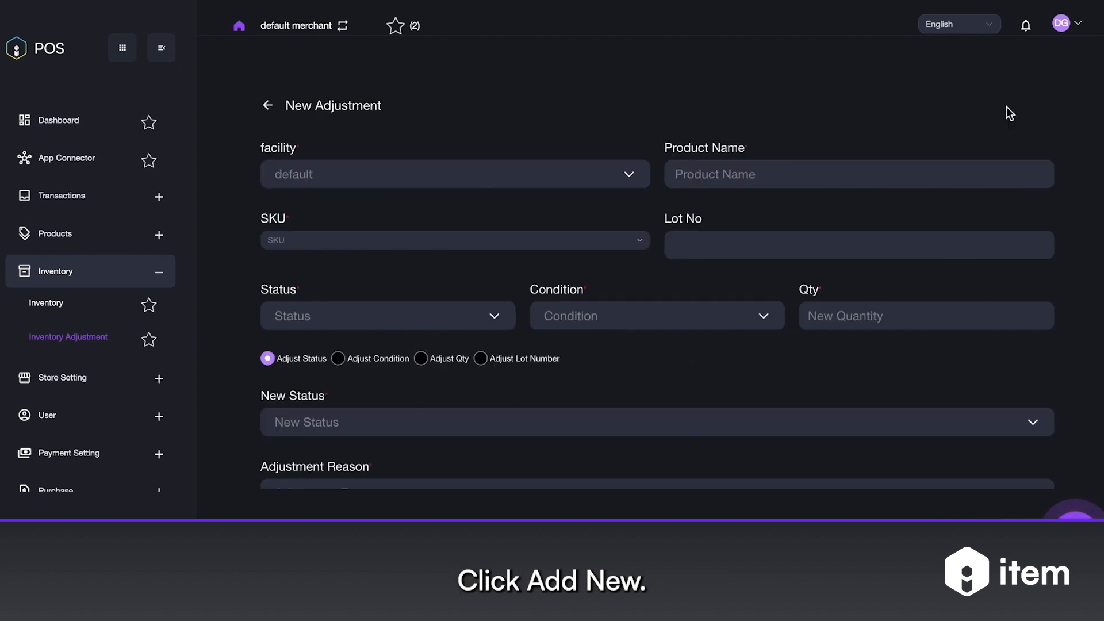
click(631, 240)
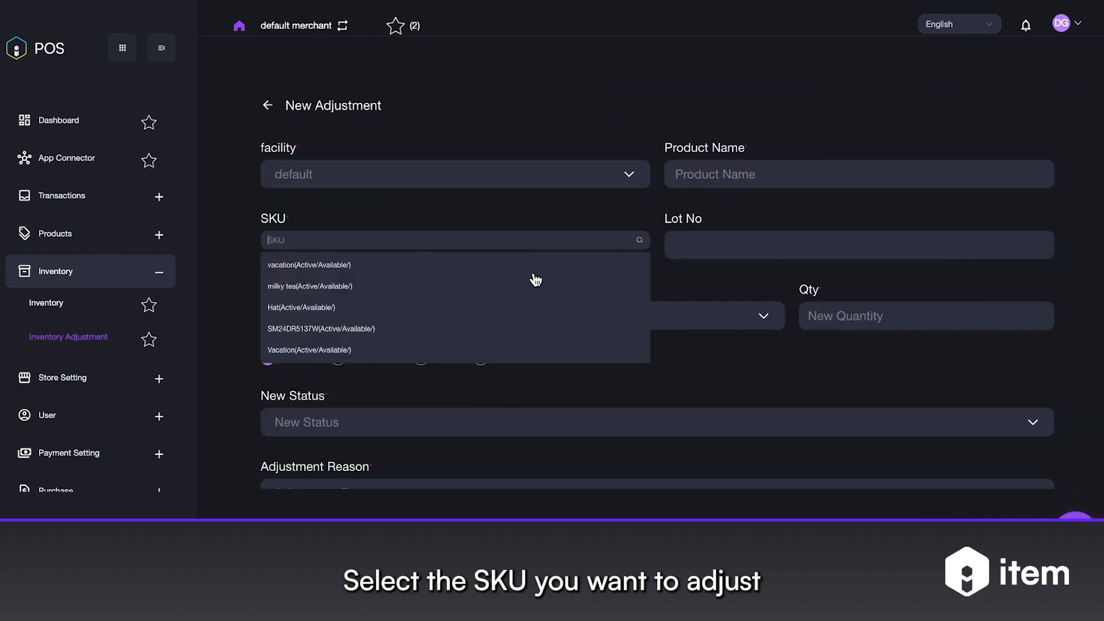
click(314, 311)
scroll(676, 305, down, 2)
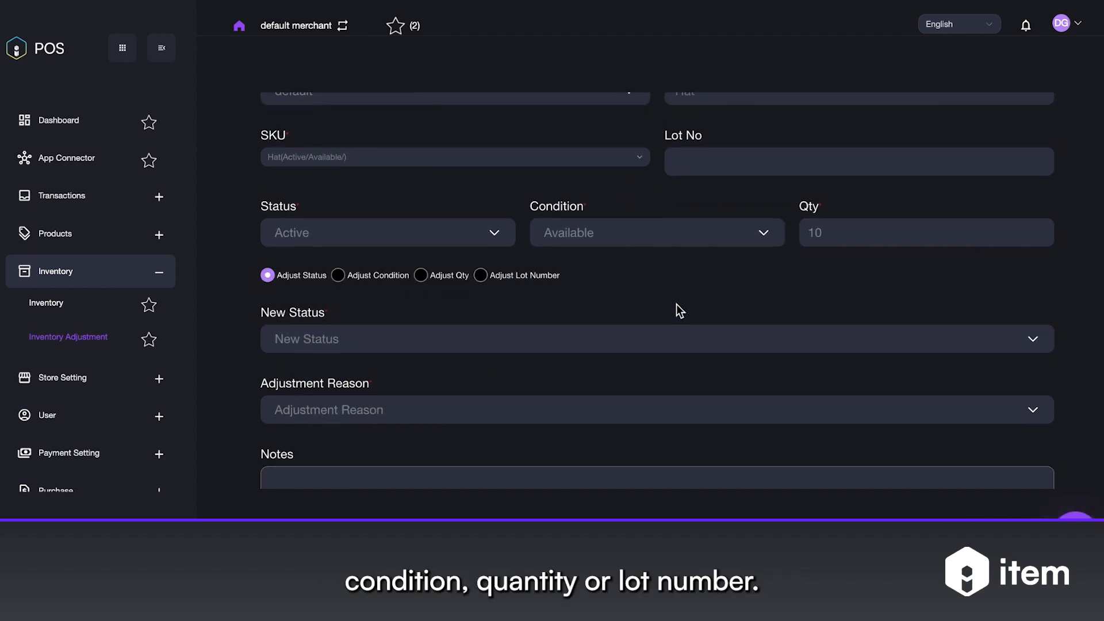
Choose Adjust Qty as the adjustment type and set the new quantity to 100.
click(338, 266)
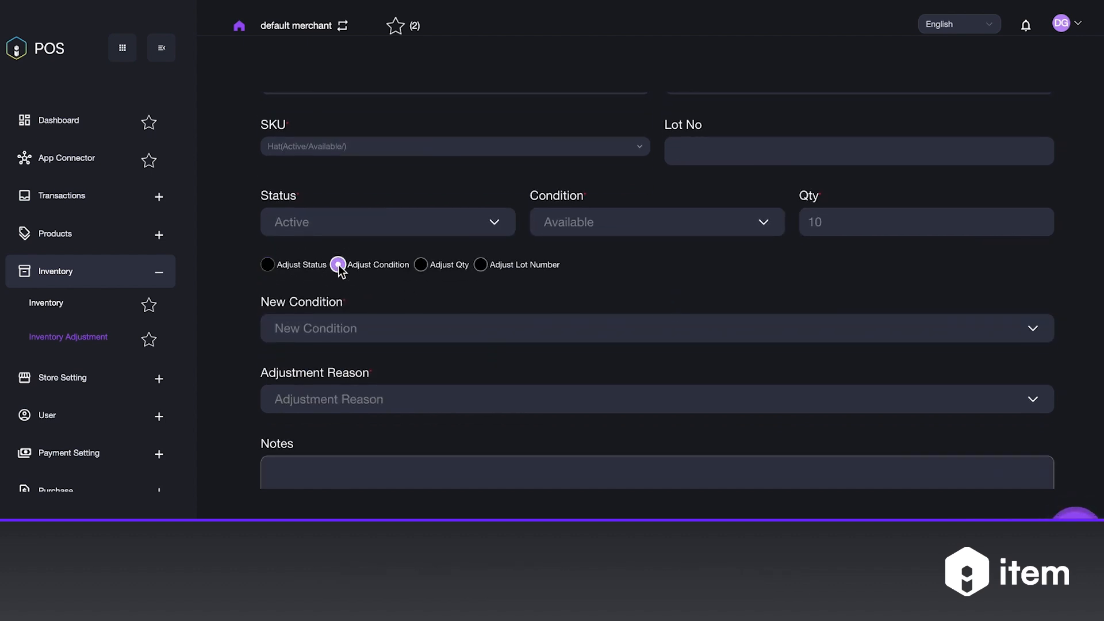
click(425, 267)
click(480, 265)
click(421, 265)
click(315, 335)
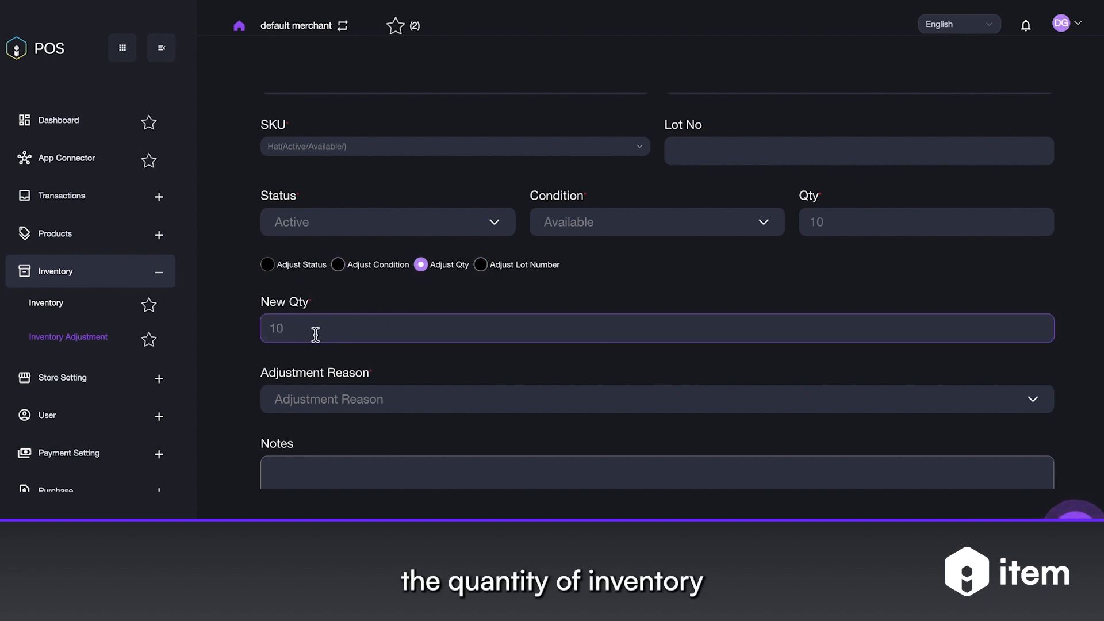
Set the adjustment reason to Inventory_Count, save the adjustment and check the Hat record in the adjustment list.
click(431, 409)
scroll(402, 432, down, 1)
click(368, 429)
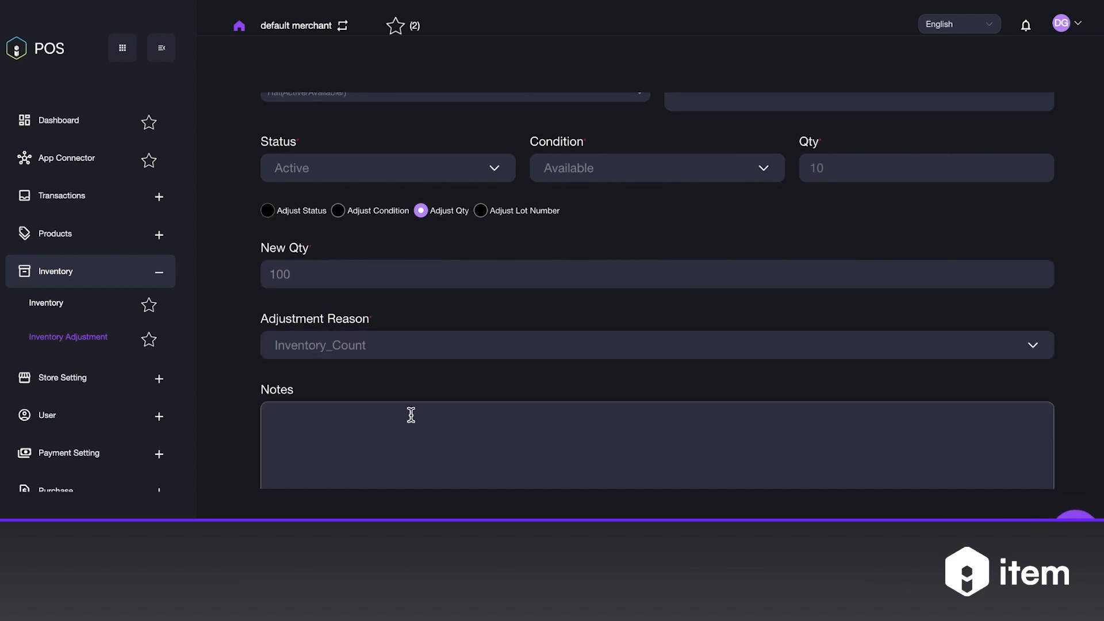
scroll(359, 425, down, 1)
click(1009, 475)
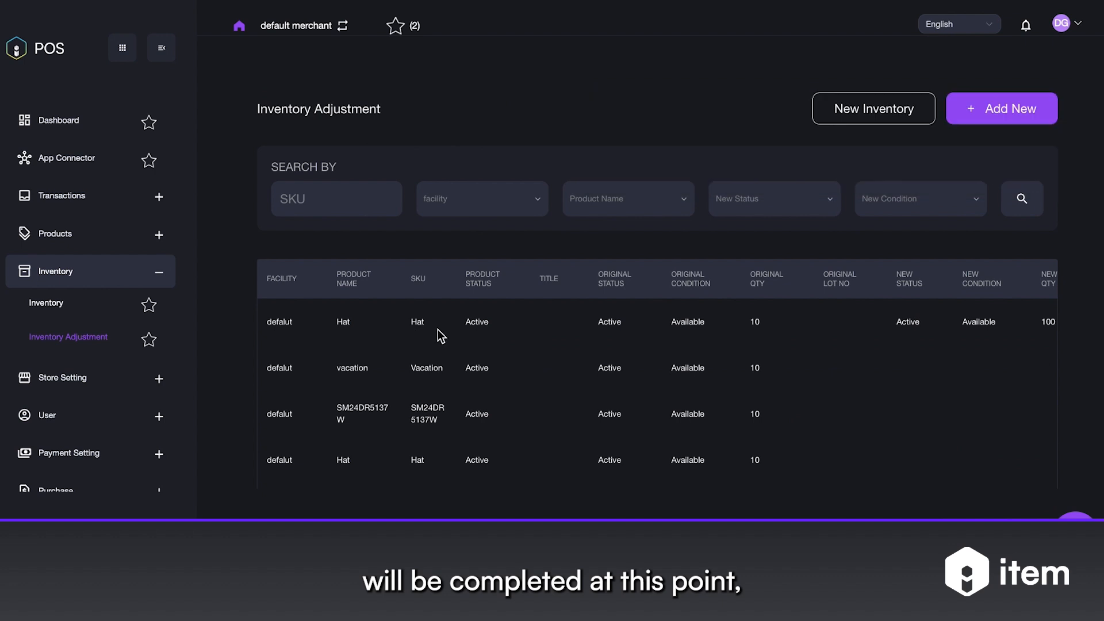
scroll(758, 352, right, 3)
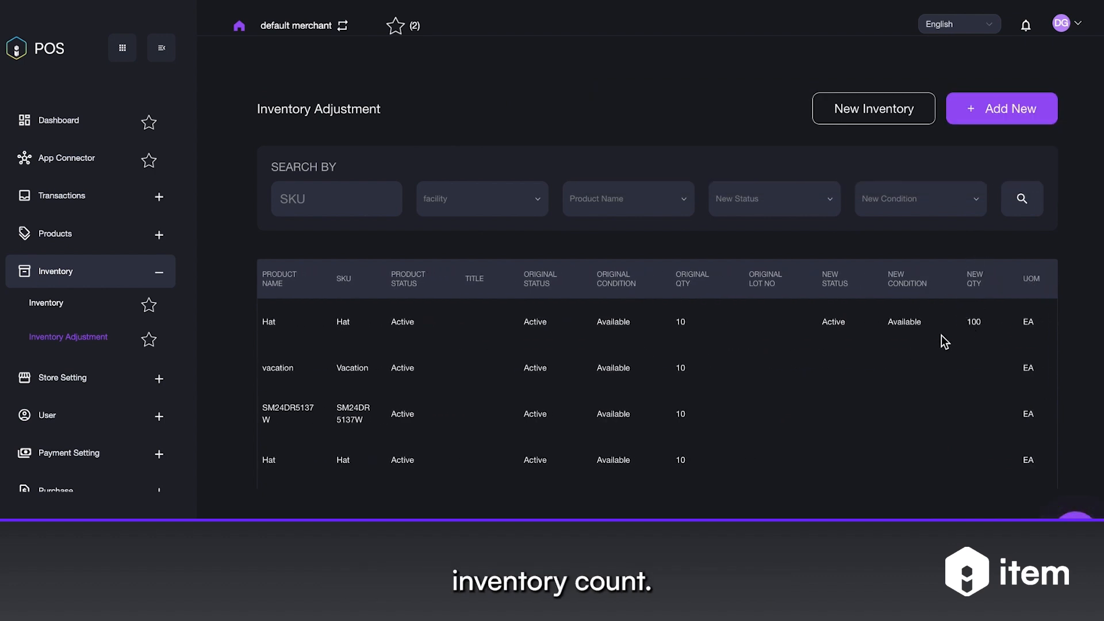
scroll(740, 362, left, 2)
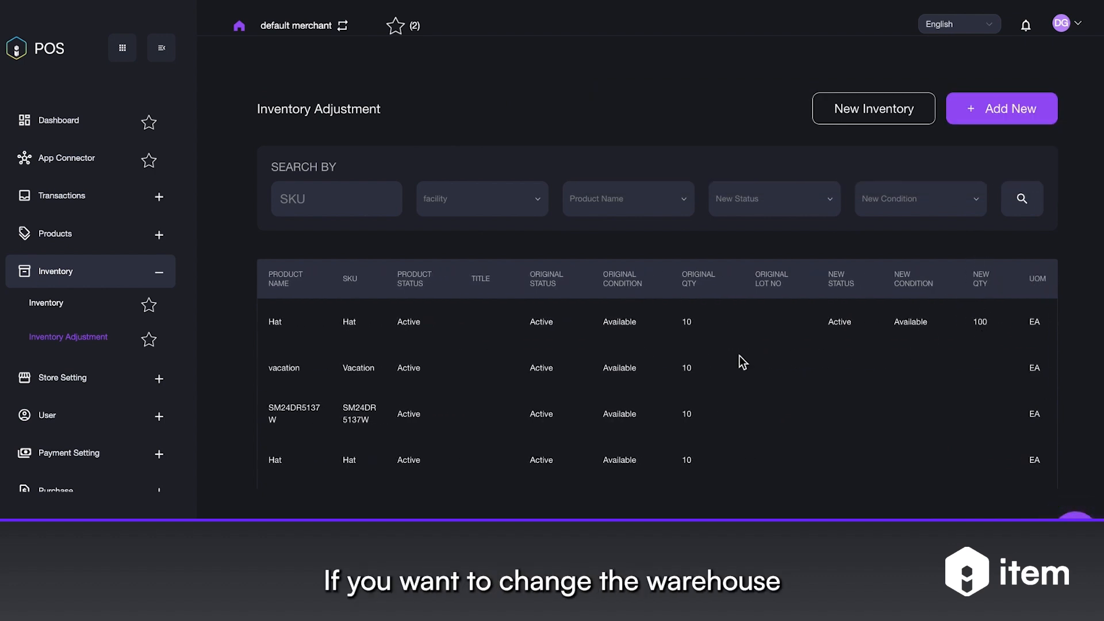
Switch the warehouse management mode in App Connector to Item WMS with Default Customer as the mapped customer, and save.
click(81, 161)
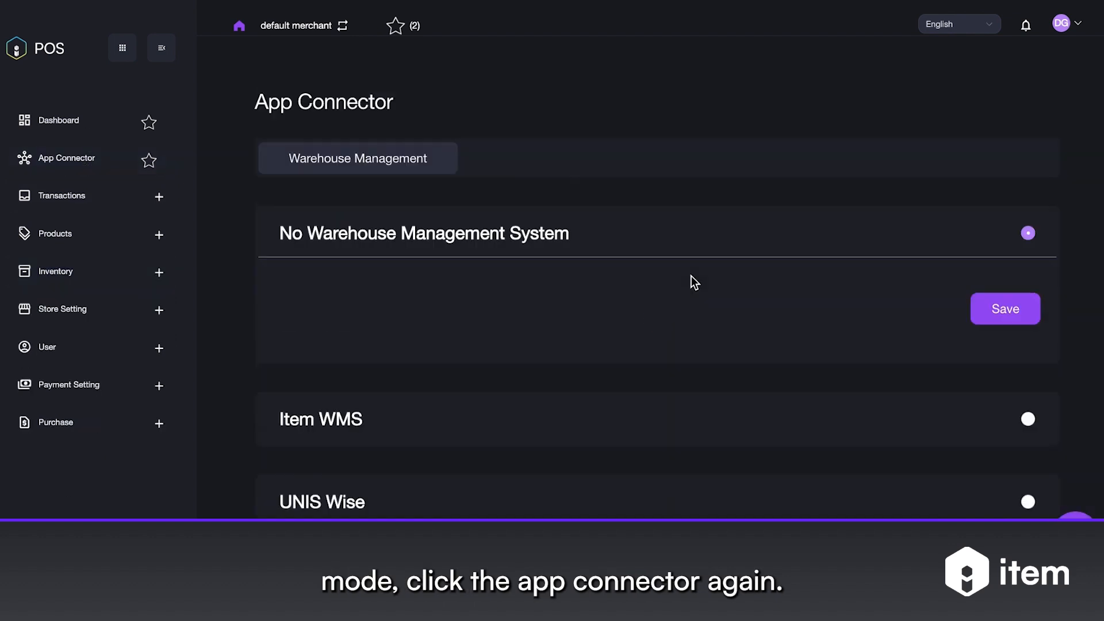
scroll(764, 293, down, 1)
click(1029, 364)
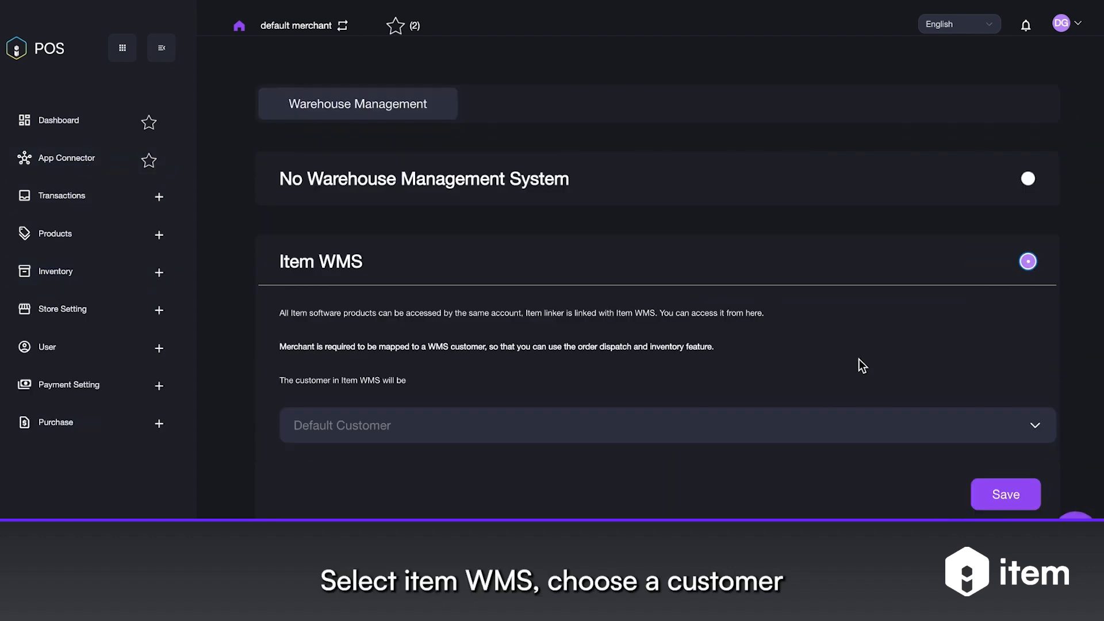
scroll(862, 366, down, 1)
click(425, 373)
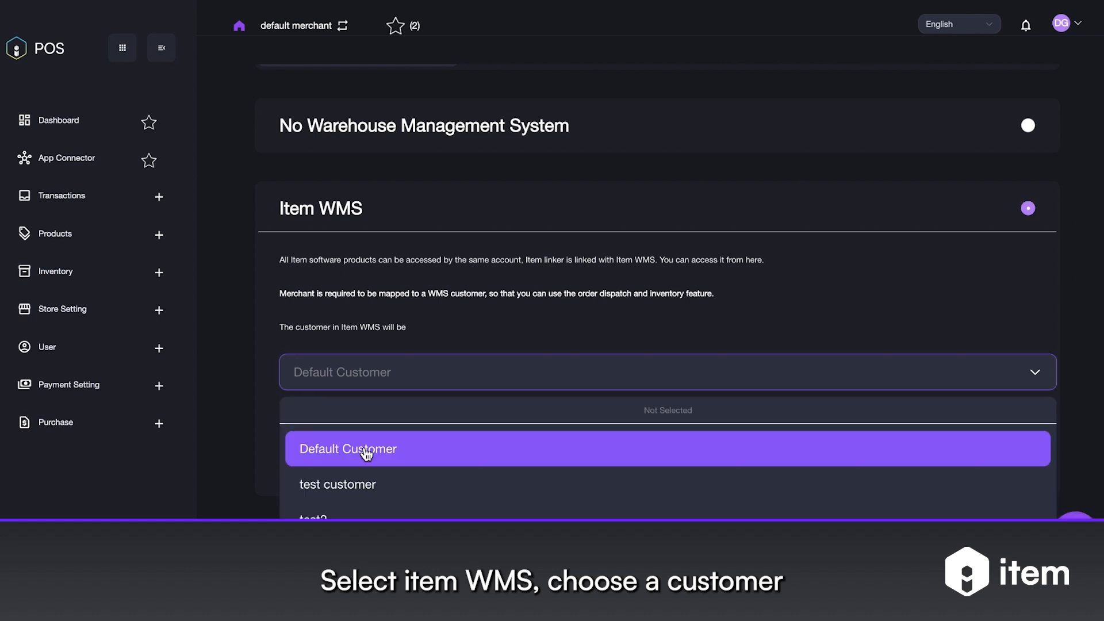
click(366, 450)
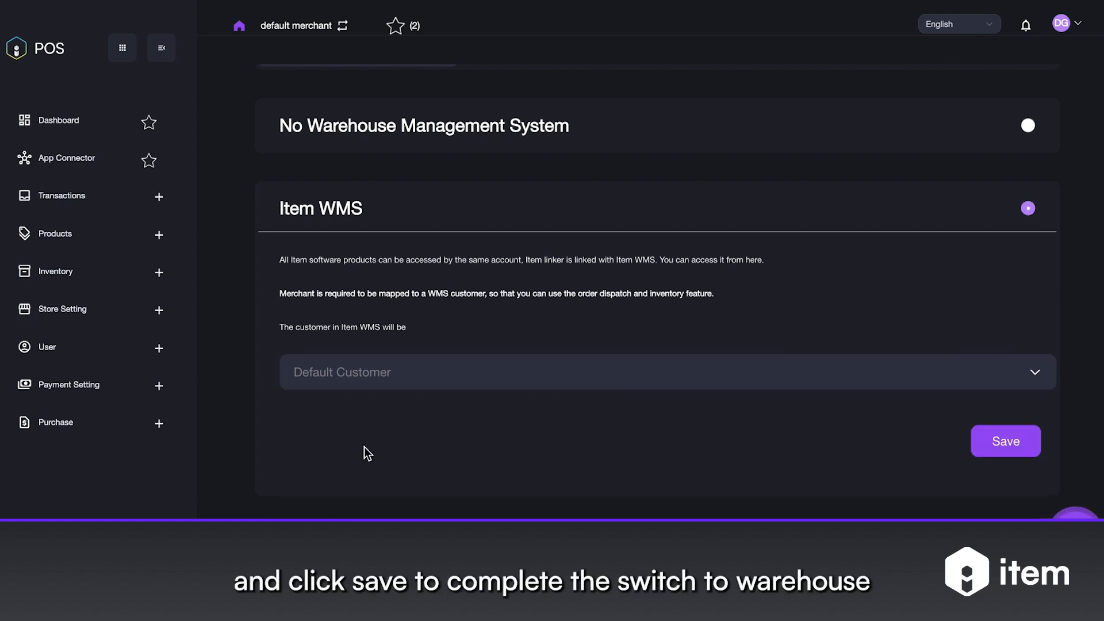
click(1019, 444)
click(730, 362)
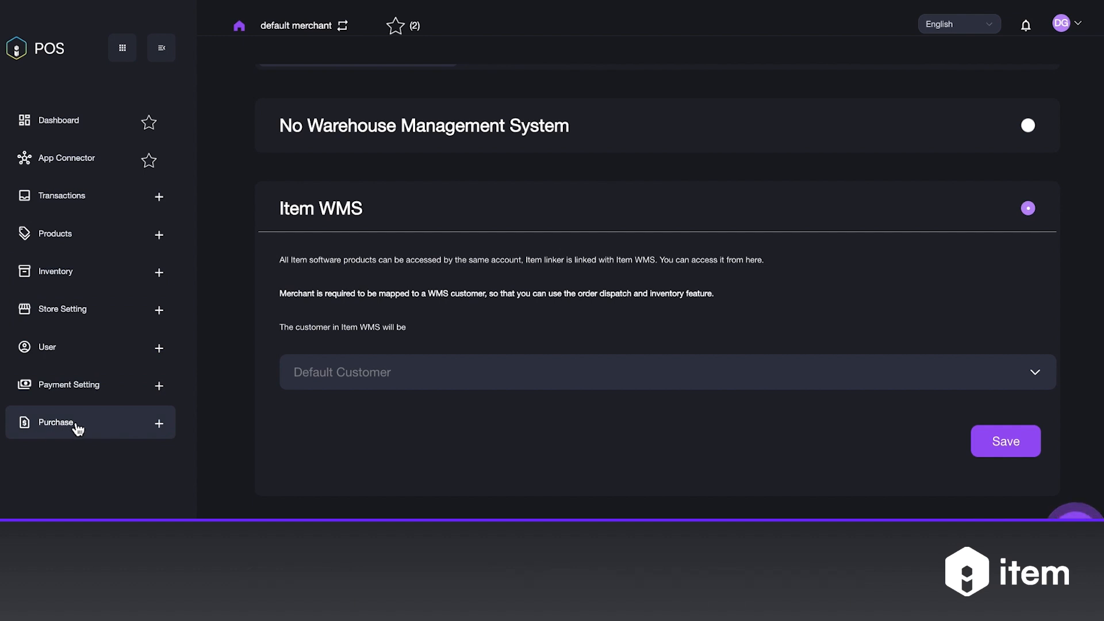
Start a new purchase request with receipt type Regular Receipt and fill in the requestor and recipient details.
click(77, 428)
click(90, 403)
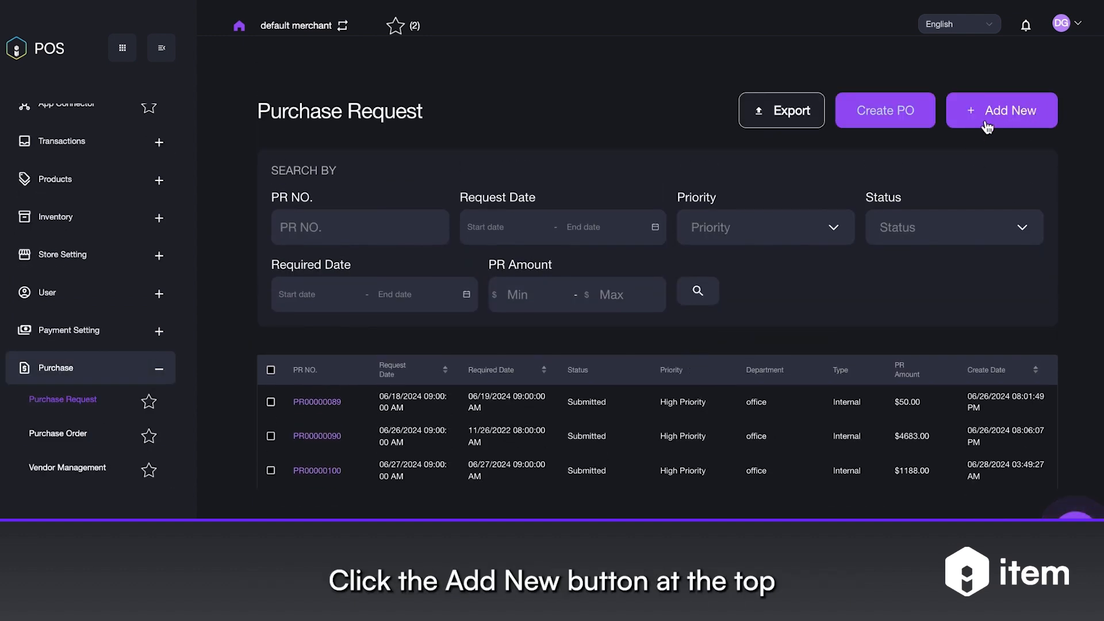
click(1007, 124)
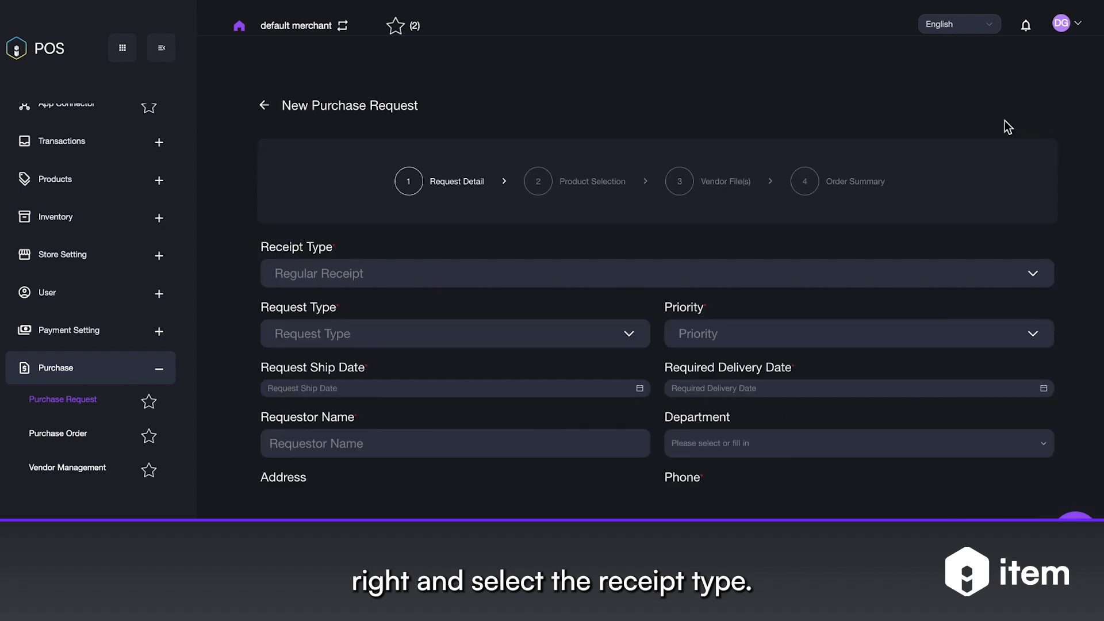
click(433, 279)
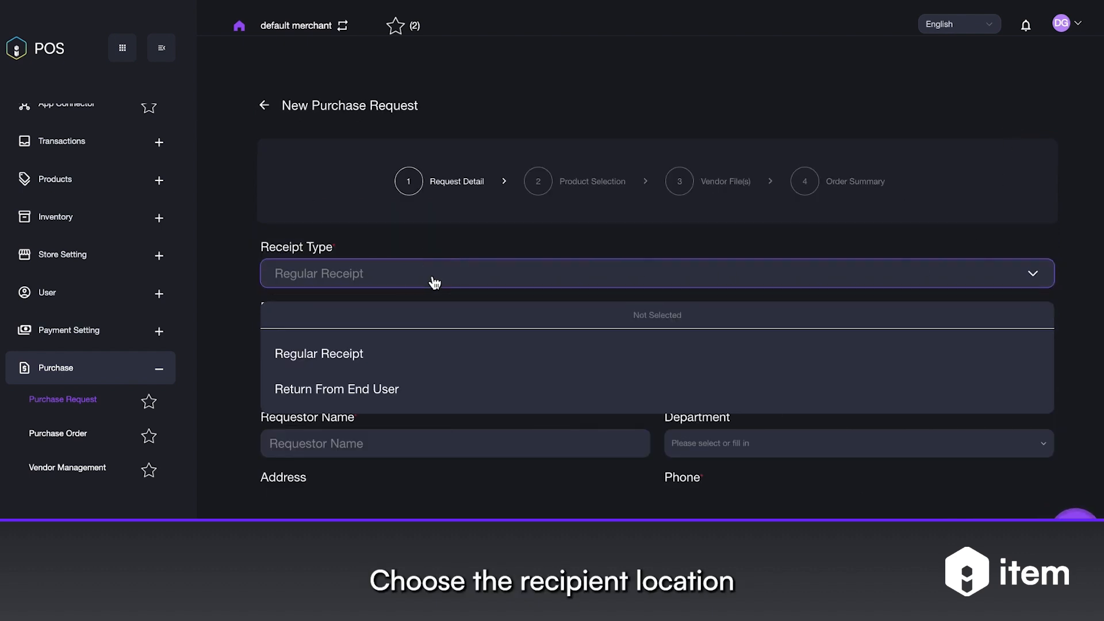
click(387, 360)
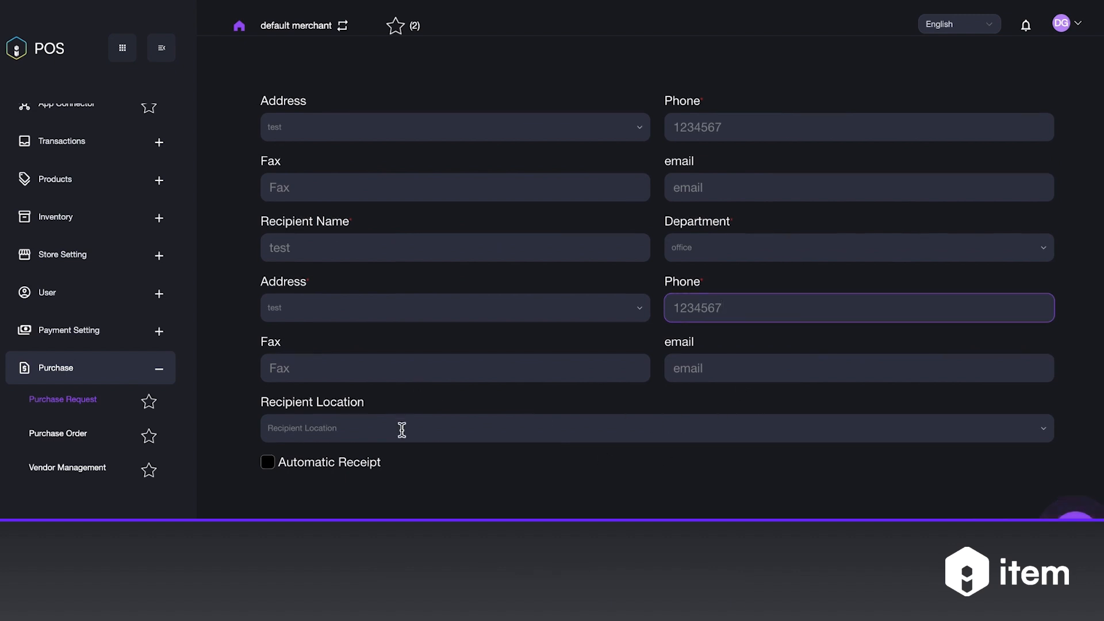
Set the recipient location to Silver Star Boutique, enable Automatic Receipt and save the request details.
scroll(401, 428, down, 1)
click(367, 375)
click(290, 428)
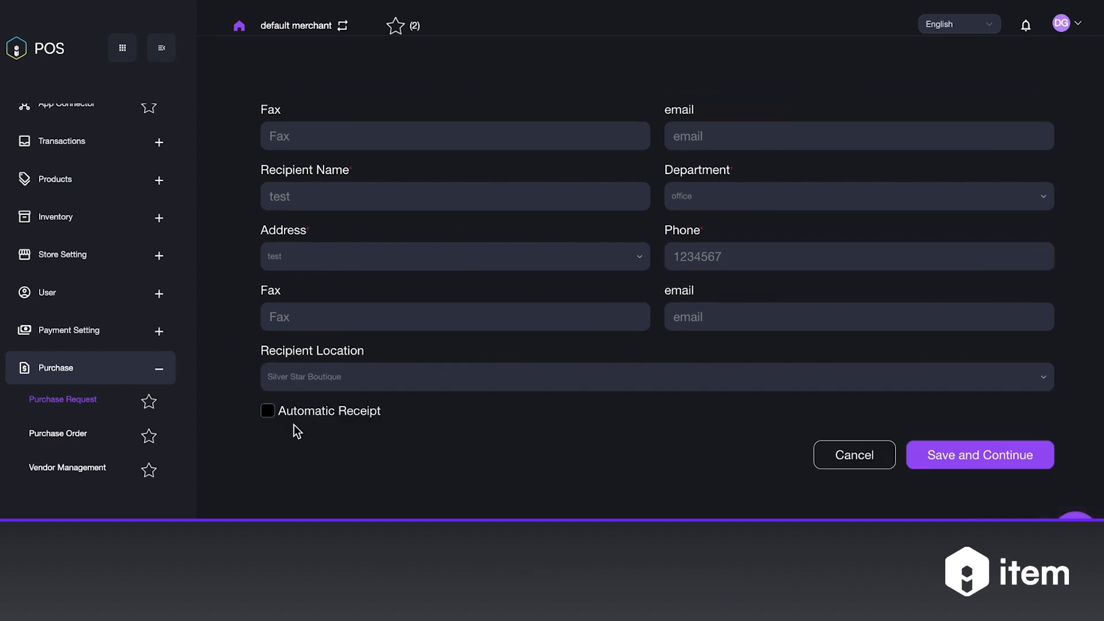
click(268, 412)
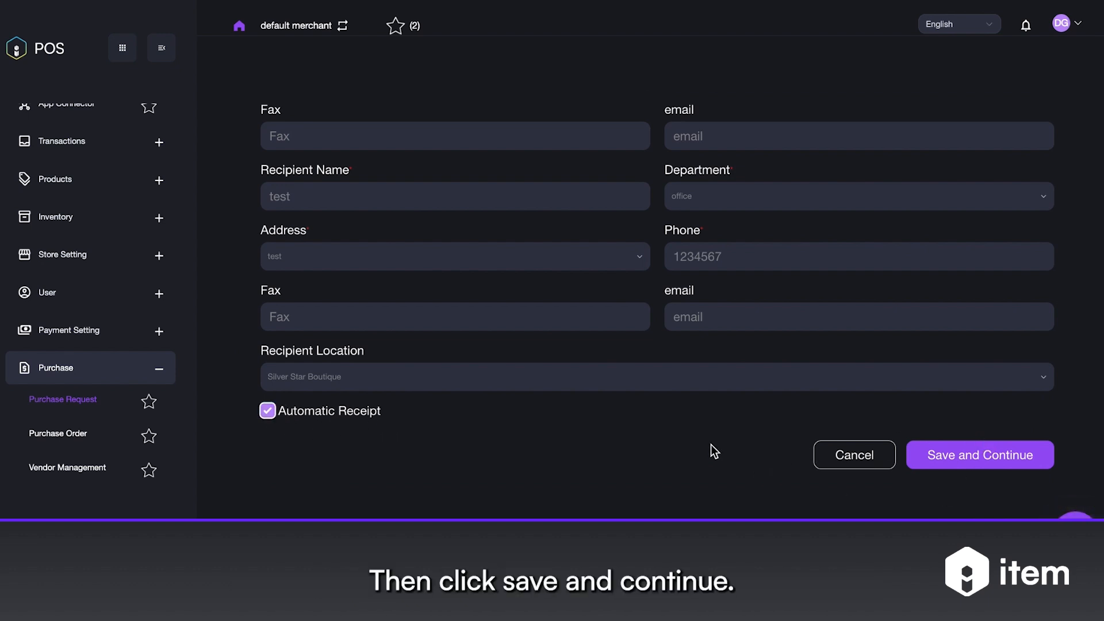
click(988, 461)
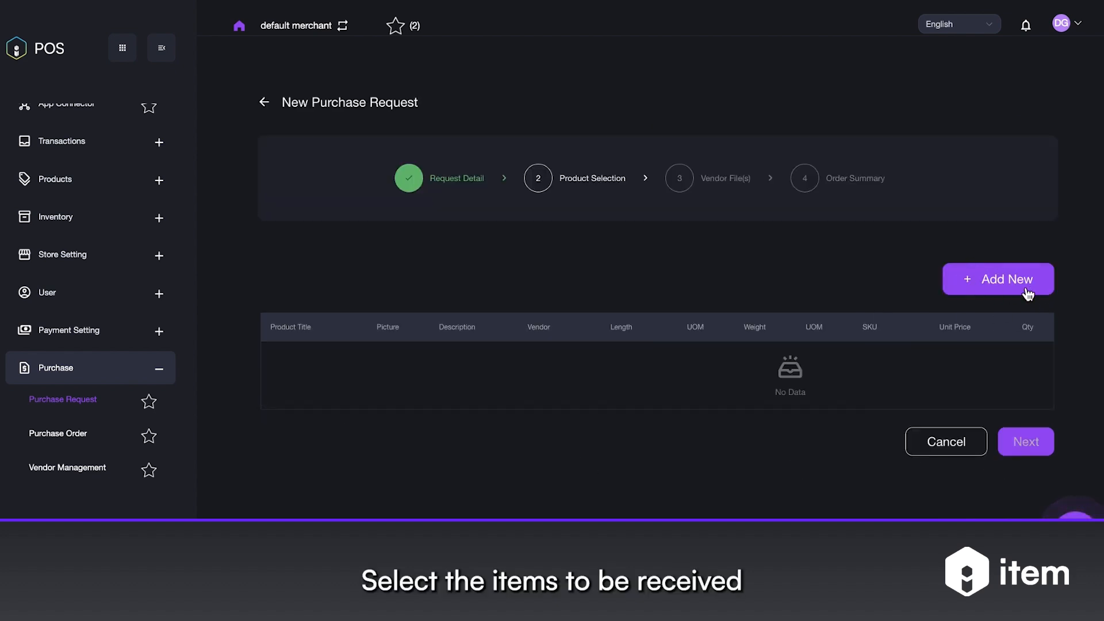
Add Hat from vendor testPOS with quantity 1000 to the purchase request, along with SM24DR5137W from the same vendor.
click(998, 286)
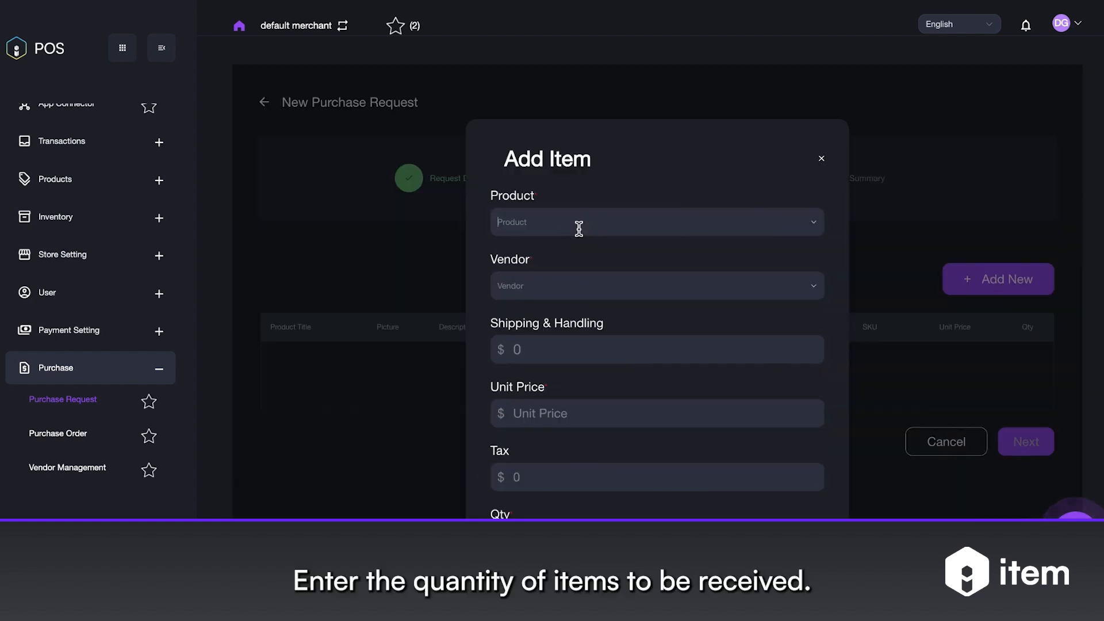
click(579, 225)
click(506, 311)
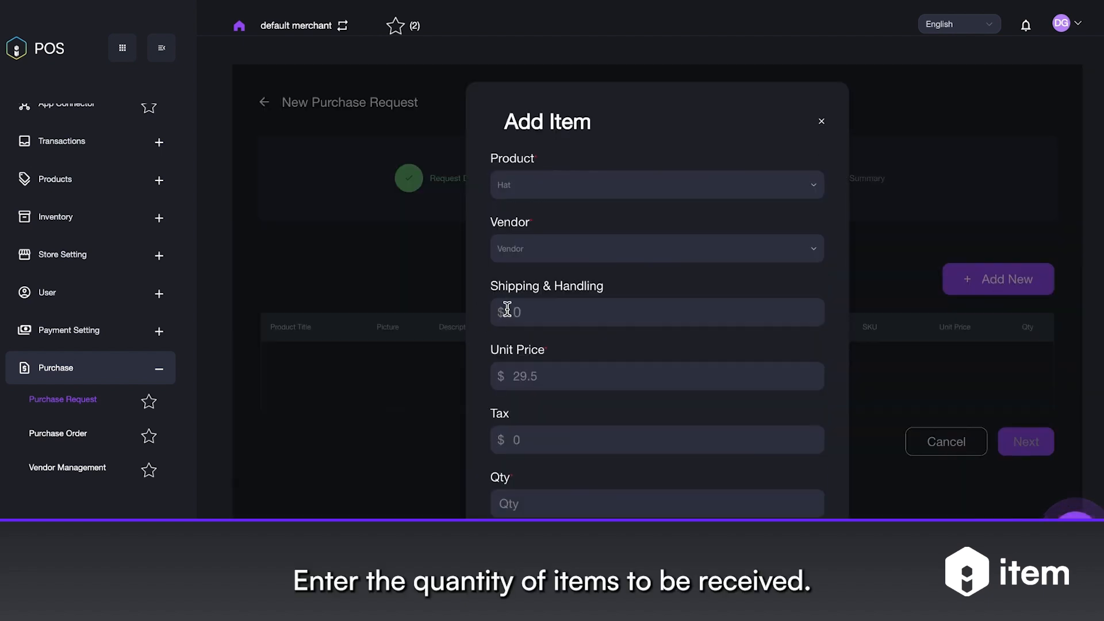
scroll(506, 313, down, 1)
text(1000)
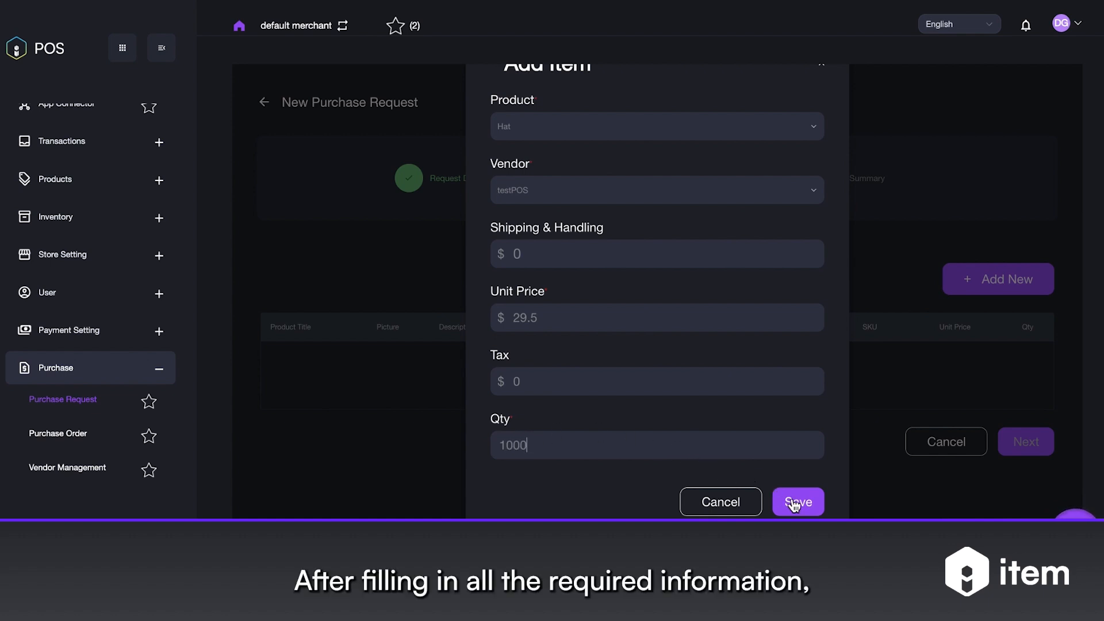
click(794, 504)
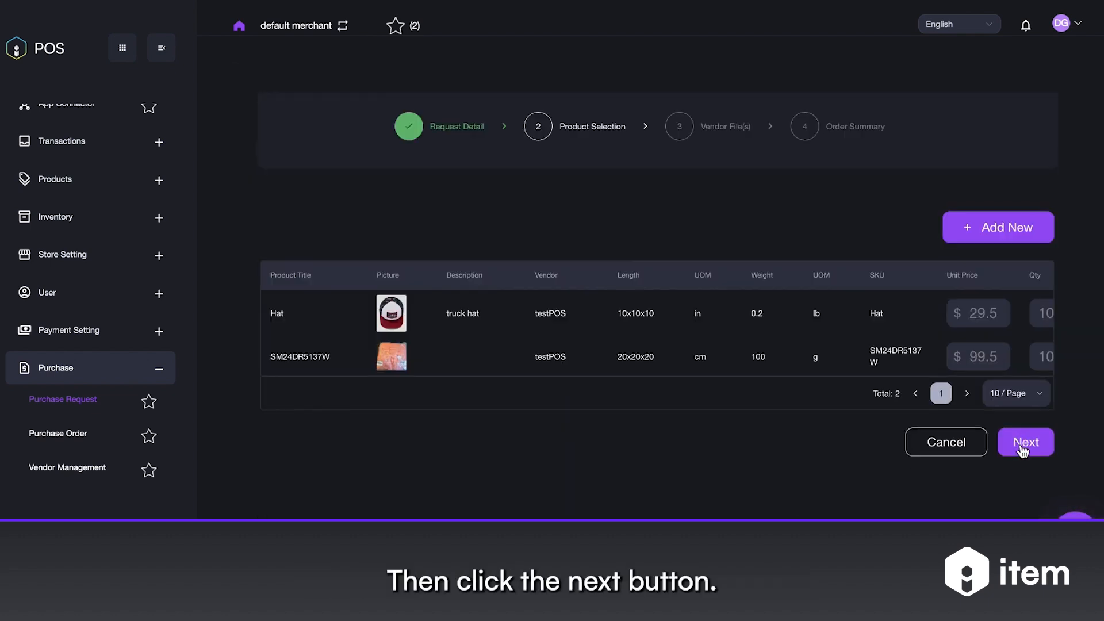
Submit the purchase request for Hat and SM24DR5137W without vendor files, and create a purchase order from it.
click(1022, 450)
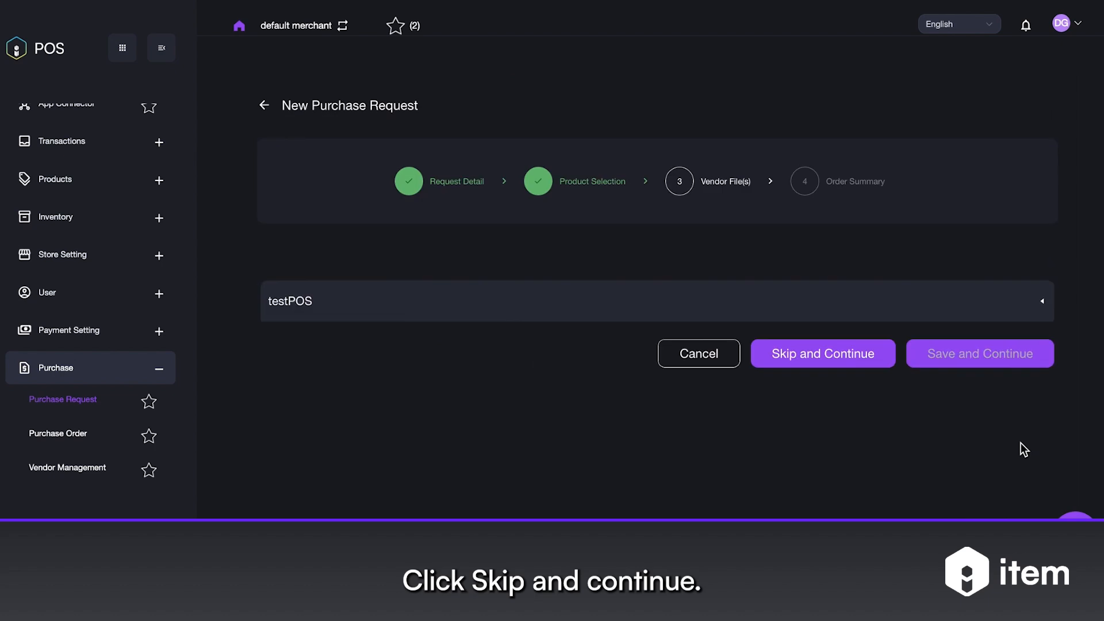
click(815, 363)
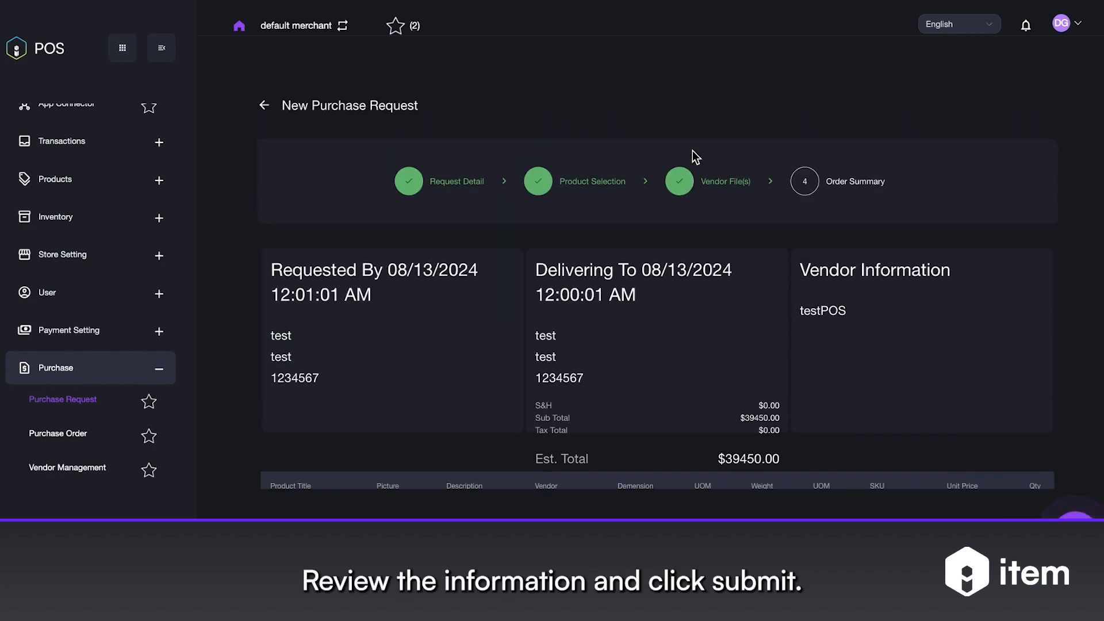
scroll(696, 157, down, 4)
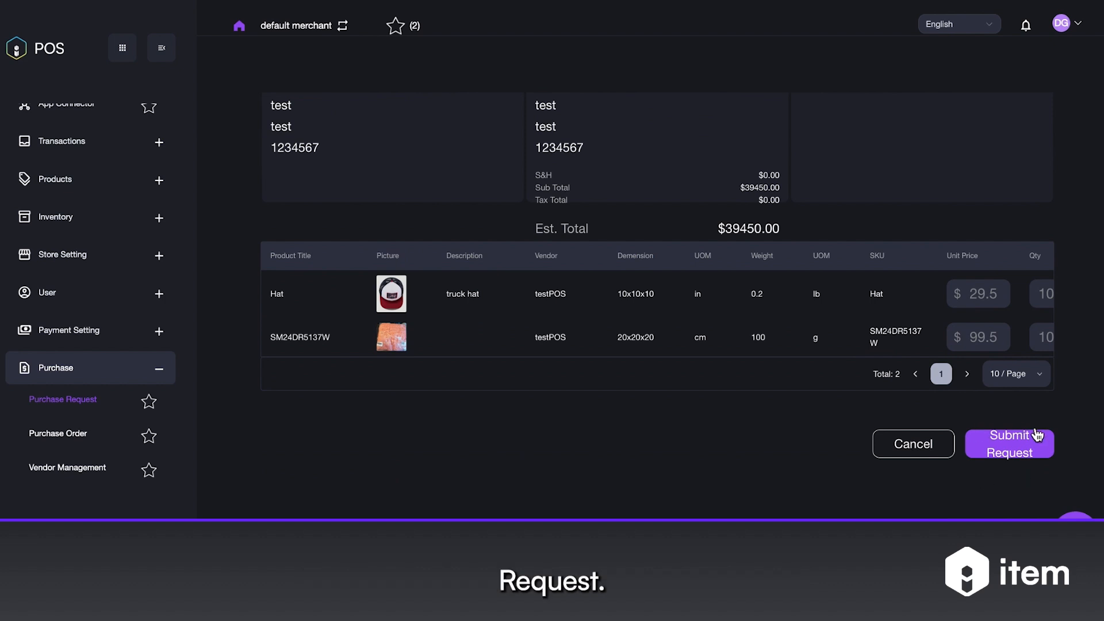
click(1011, 453)
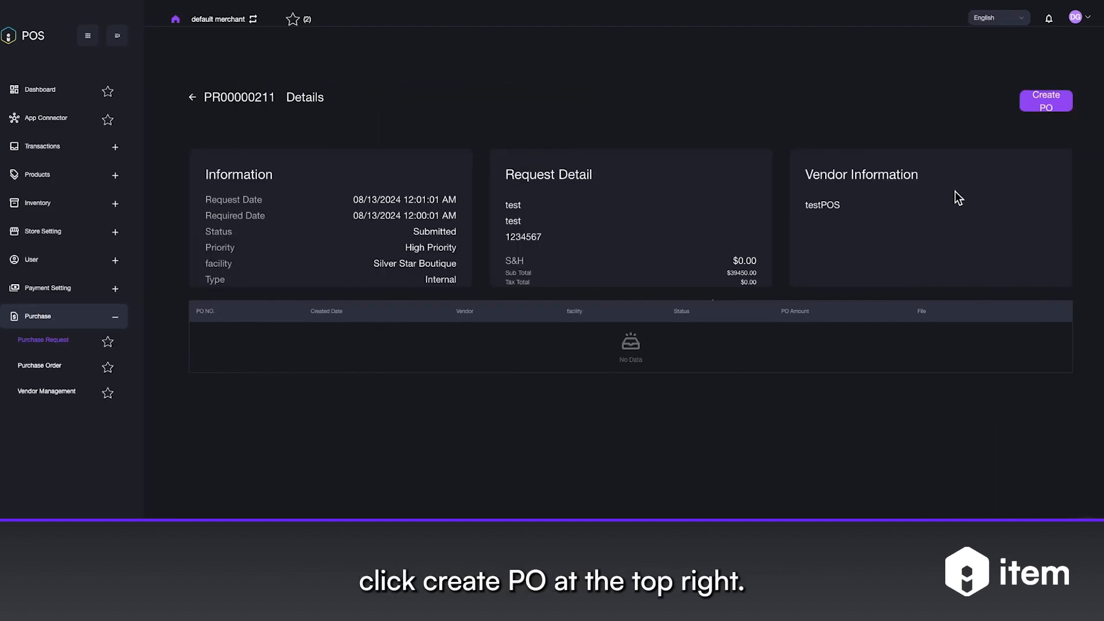
click(1051, 108)
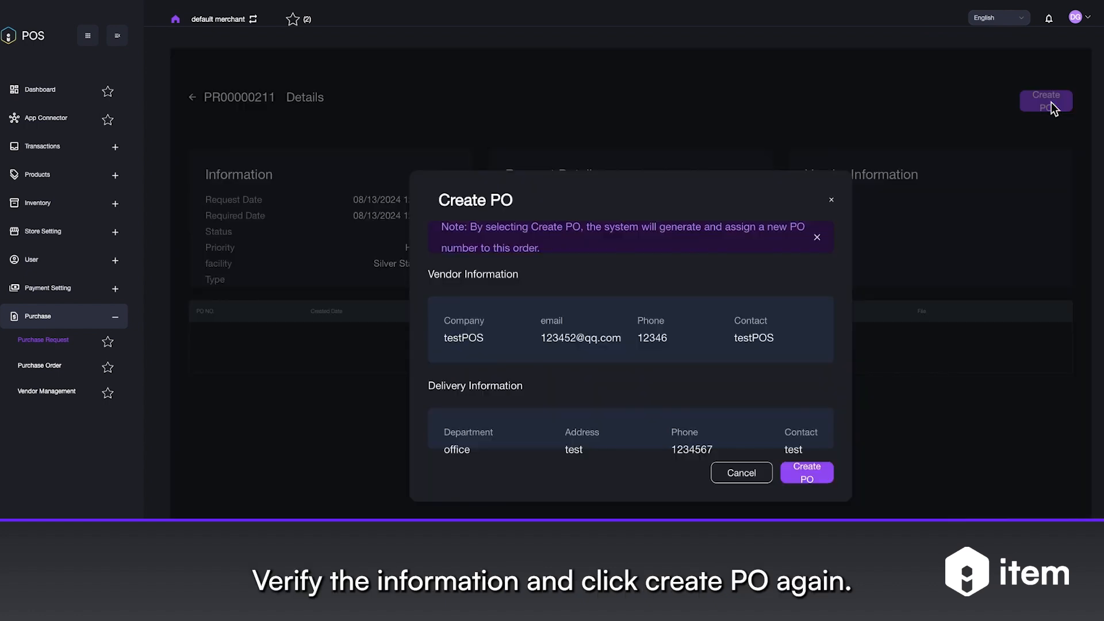
click(813, 477)
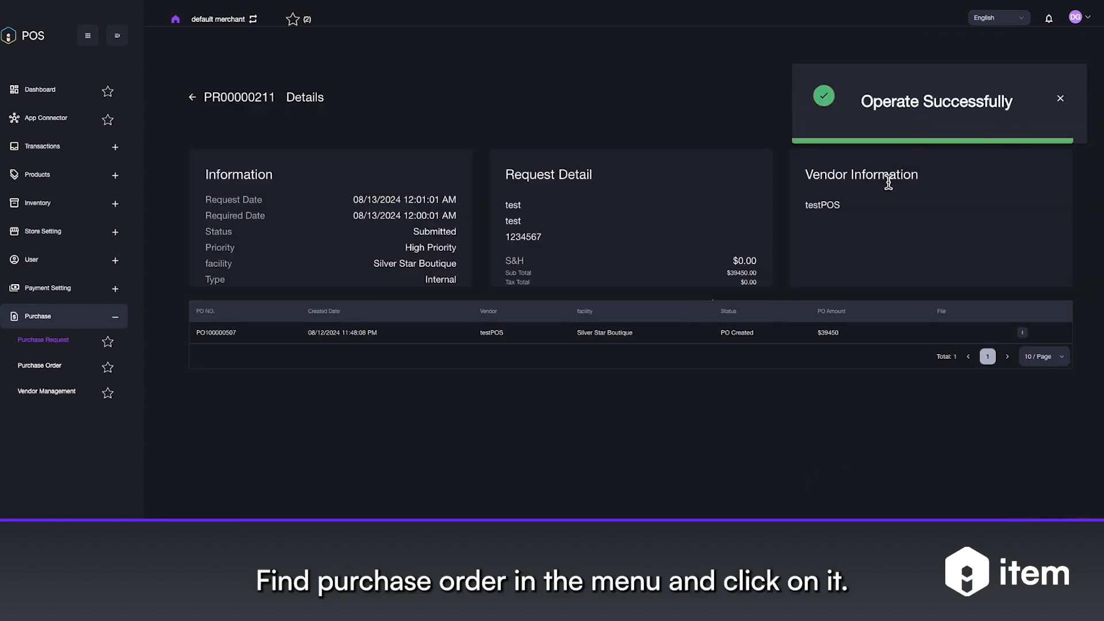
Push the newly created testPOS purchase order for Silver Star Boutique to the warehouse from the purchase order list.
click(34, 369)
scroll(601, 407, down, 1)
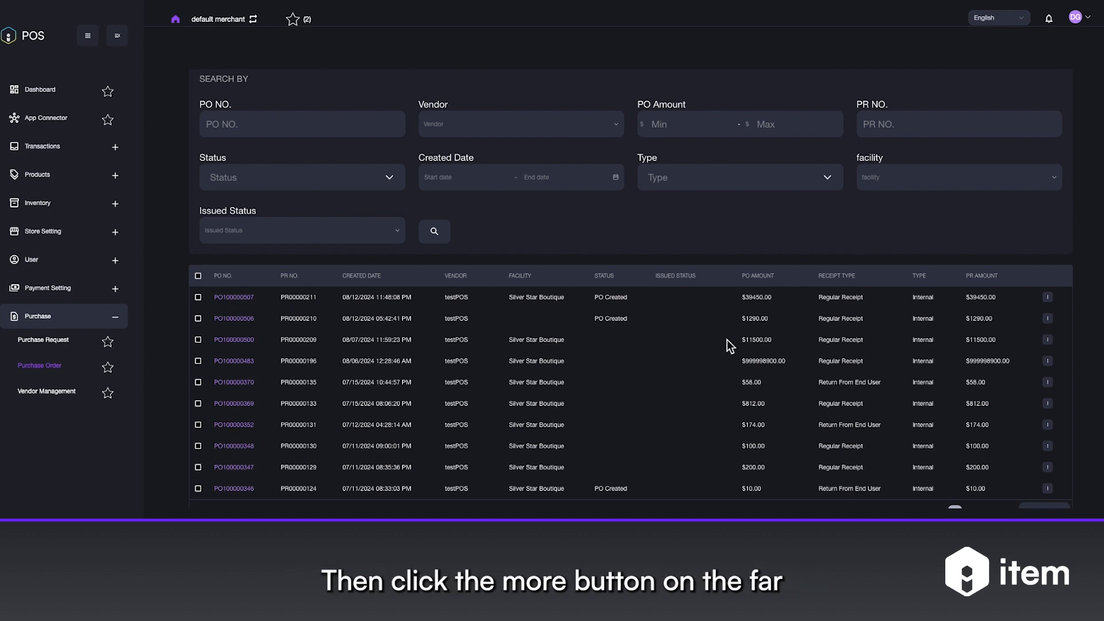
click(1049, 298)
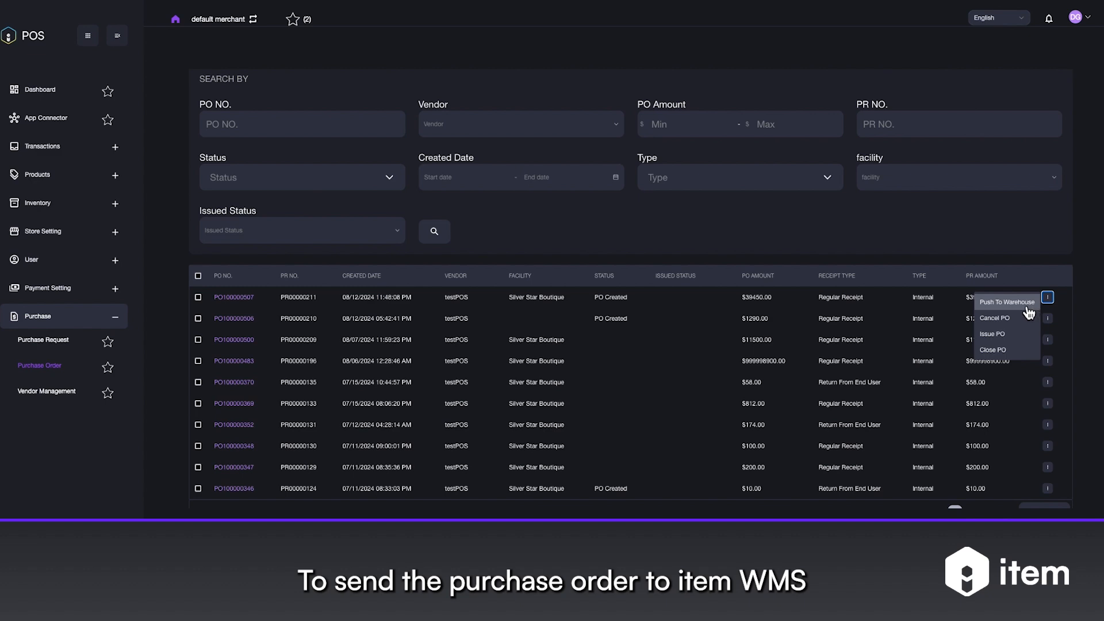
click(1027, 305)
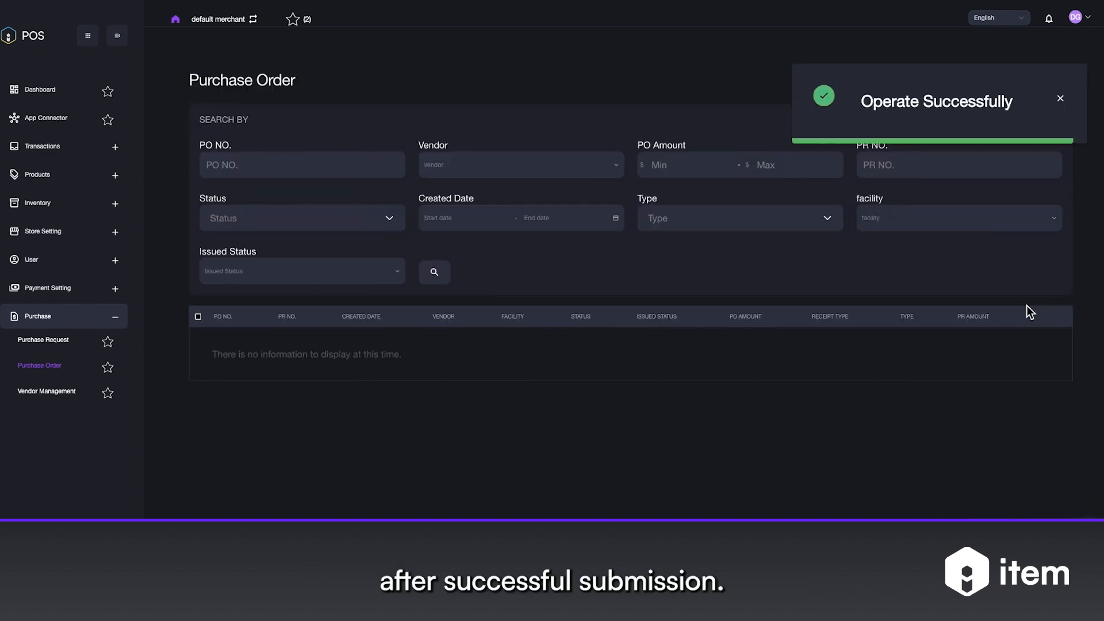
click(1061, 98)
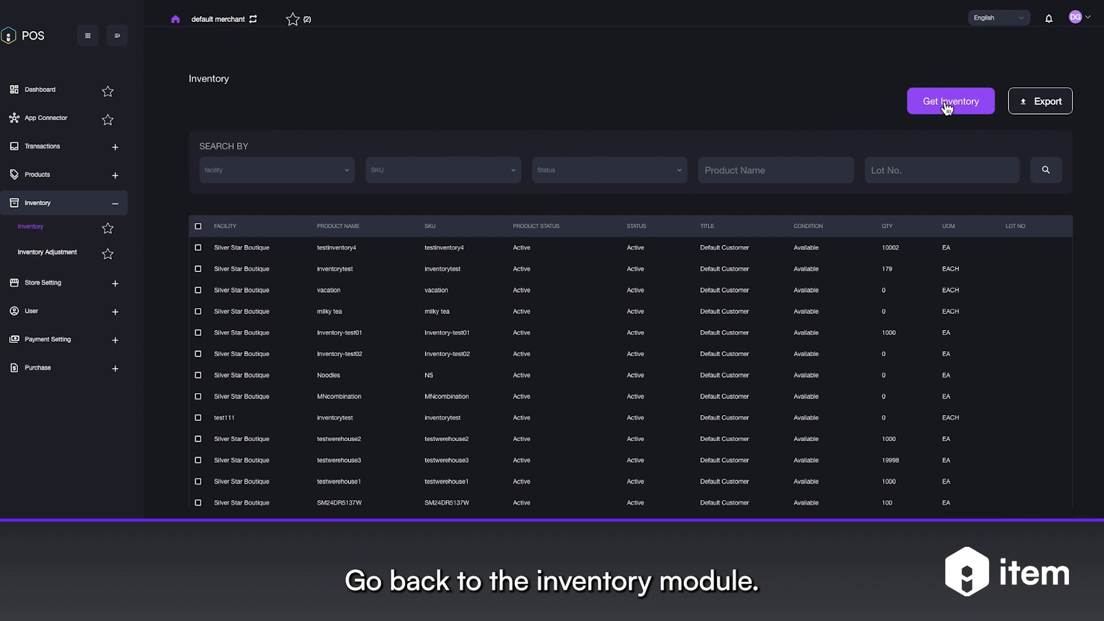
Get the latest inventory in the Inventory module and check the quantities of Hat and SM24DR5137W at Silver Star Boutique.
click(947, 107)
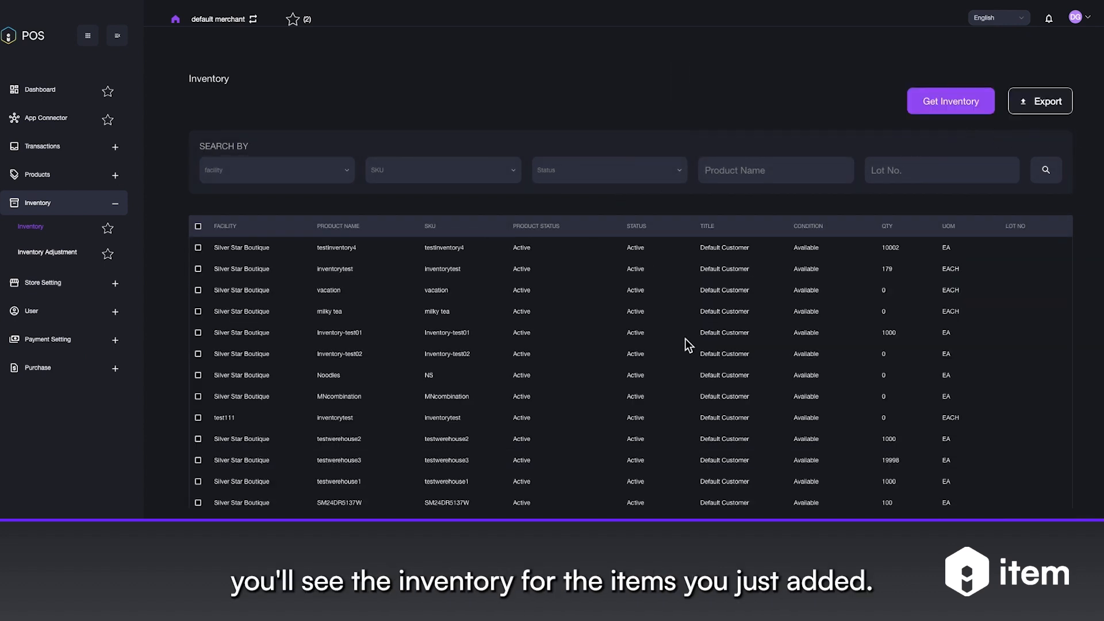
scroll(686, 339, down, 3)
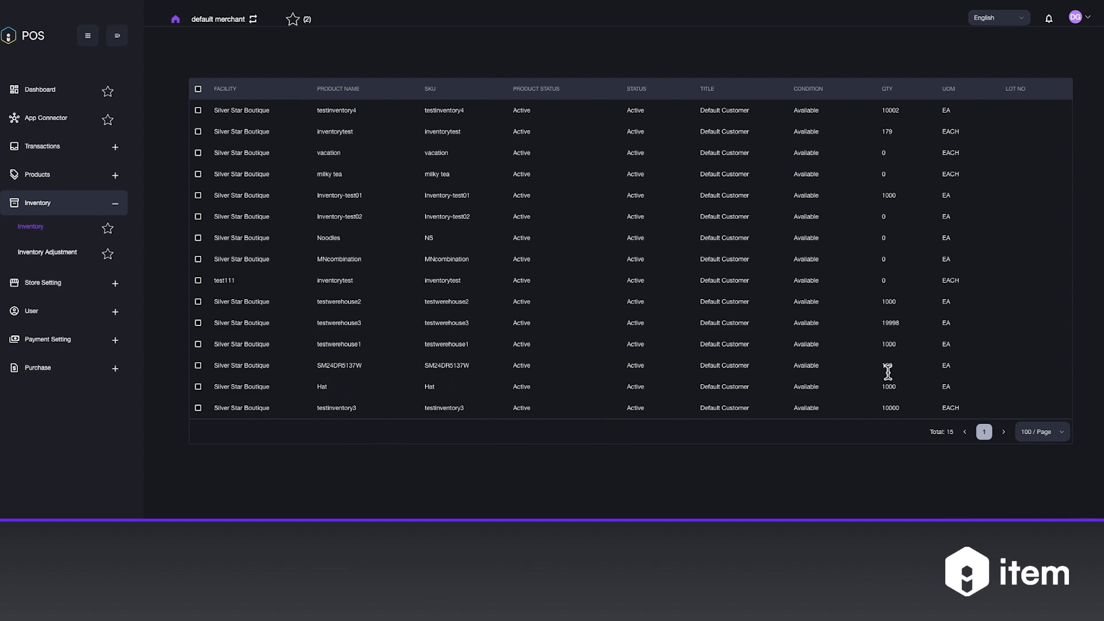
scroll(641, 426, up, 2)
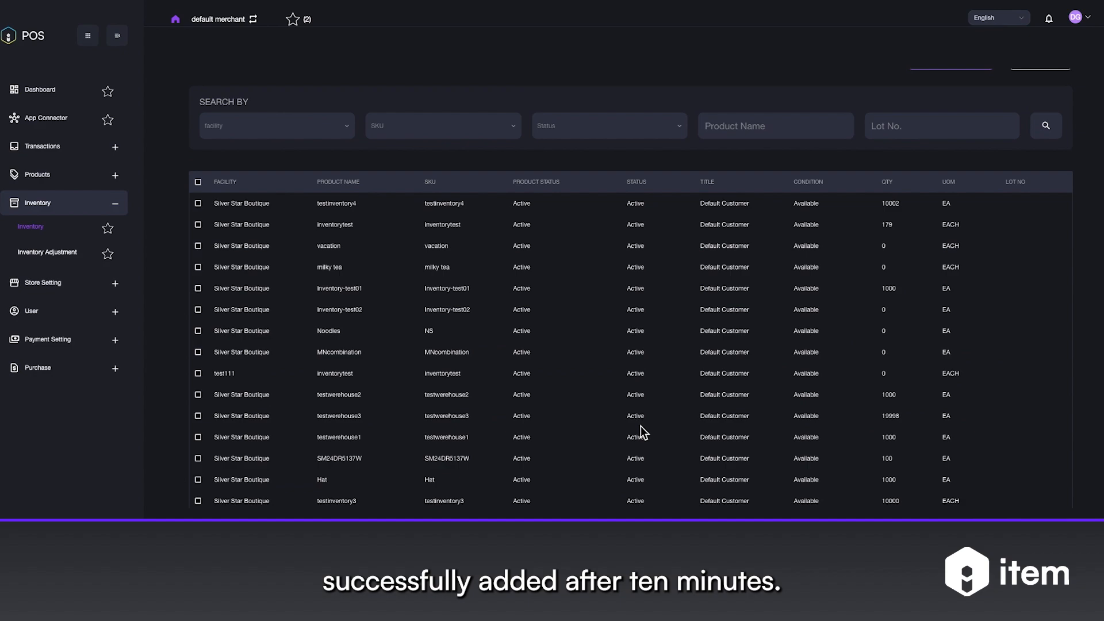
scroll(697, 257, up, 1)
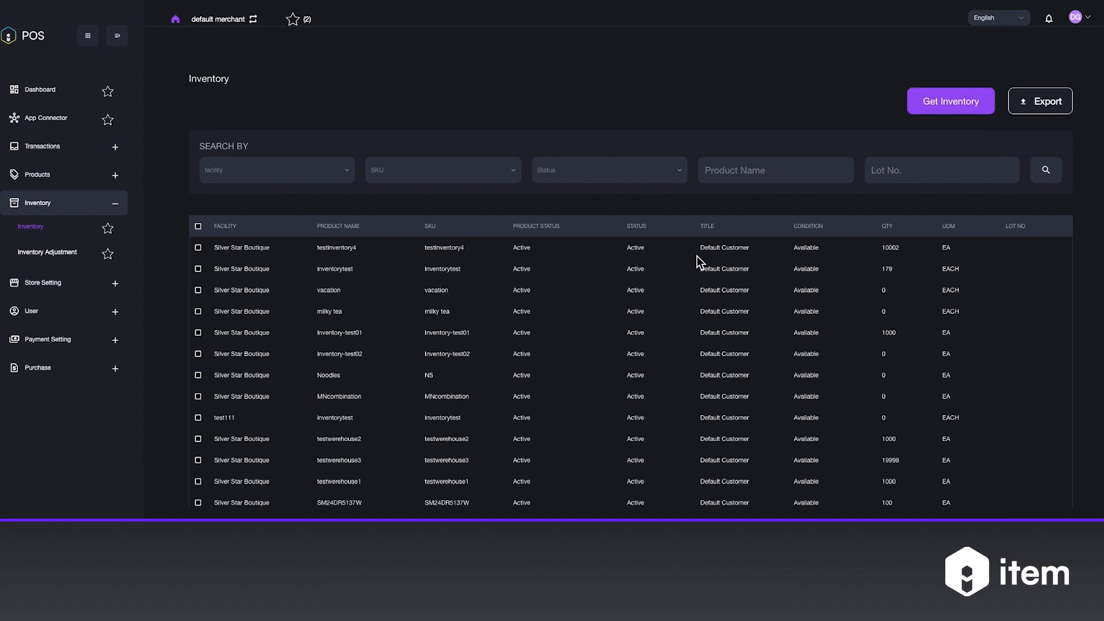